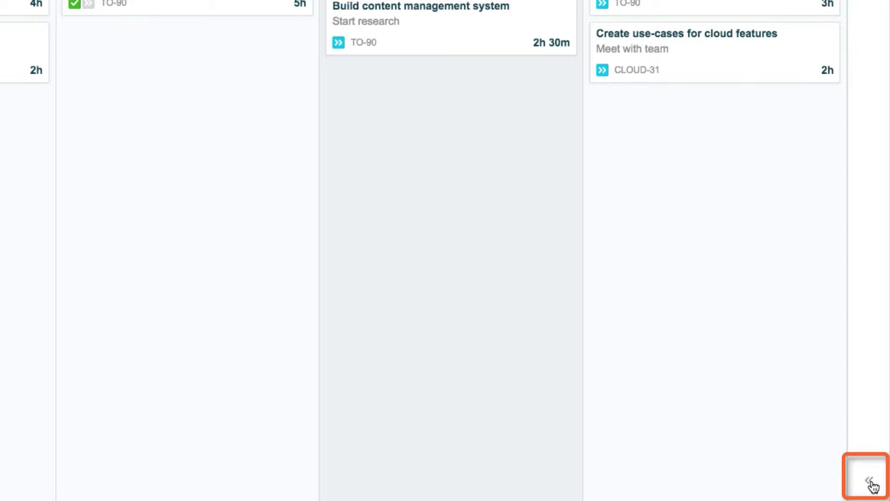
# Step: Open the Issues side panel and show the Favorite list with TO-90, TO-89 and TO-40
pyautogui.click(872, 485)
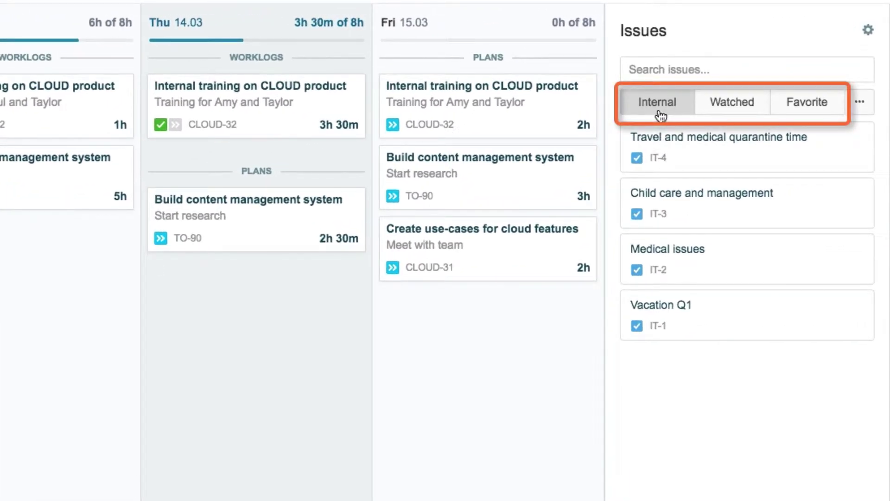
pyautogui.click(728, 109)
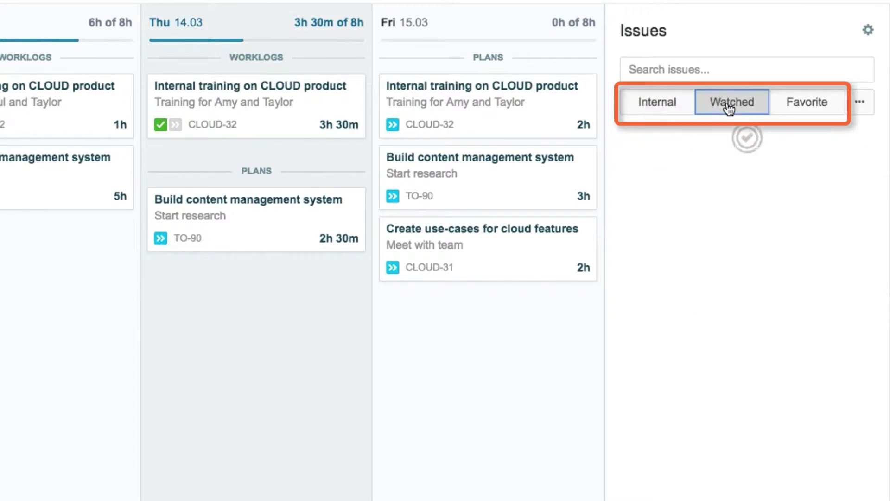
pyautogui.click(807, 110)
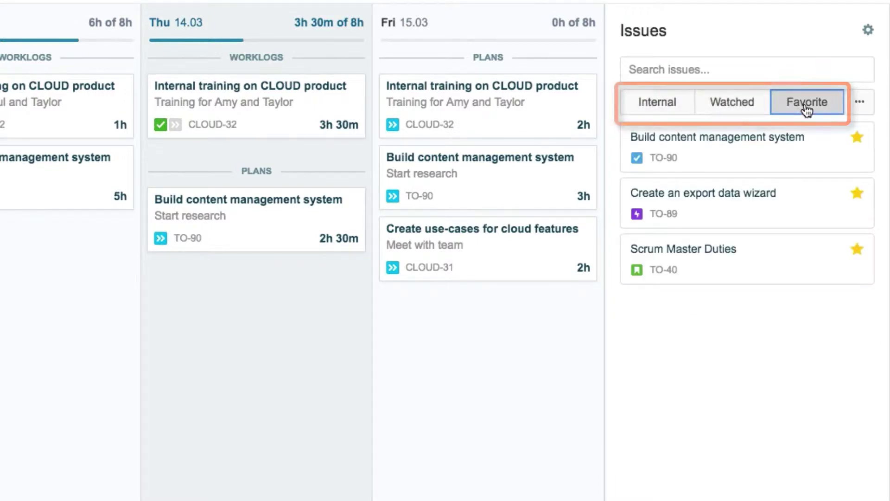
pyautogui.click(860, 106)
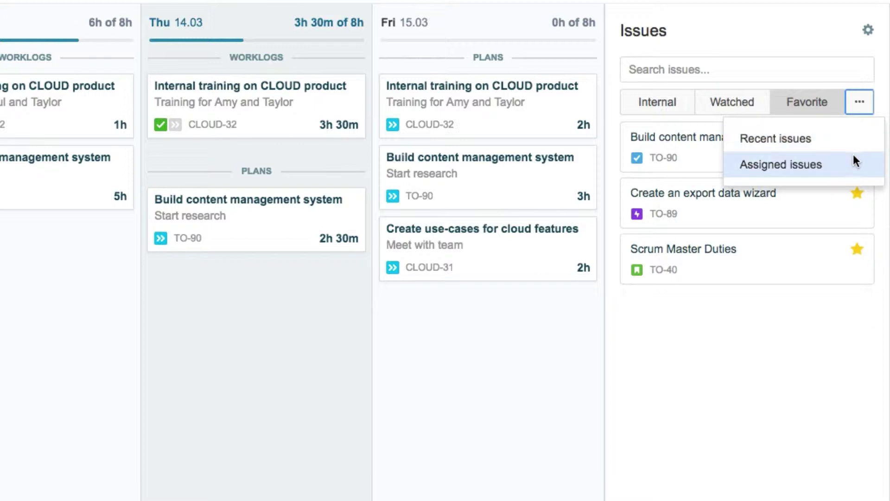
pyautogui.click(861, 105)
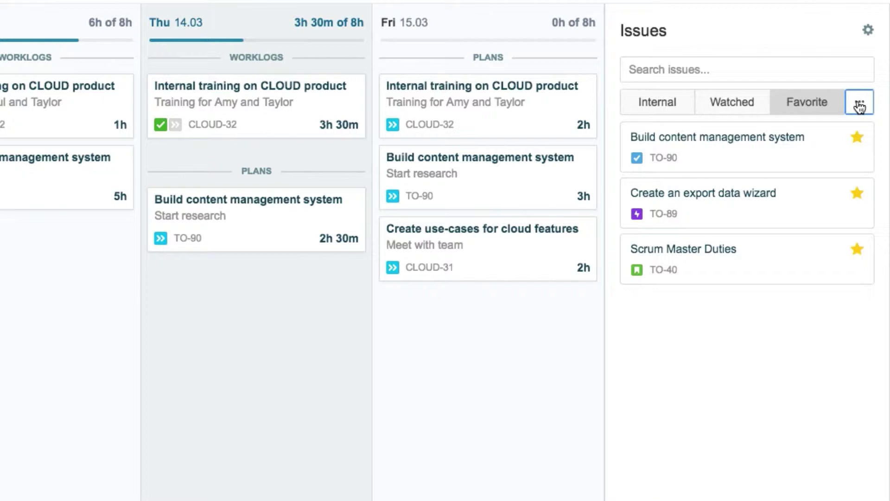
# Step: In Configure issue picker, order the lists Assigned, Favorite, Internal, Watched, then Recent
pyautogui.click(869, 31)
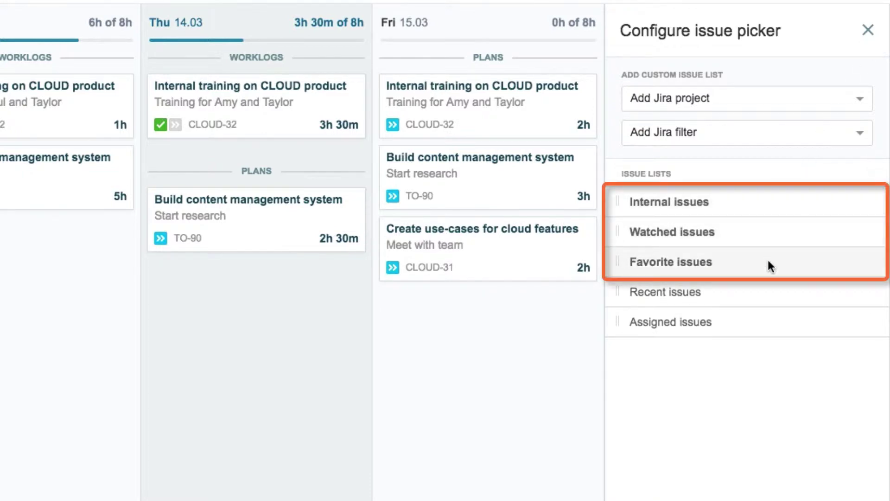
pyautogui.click(868, 30)
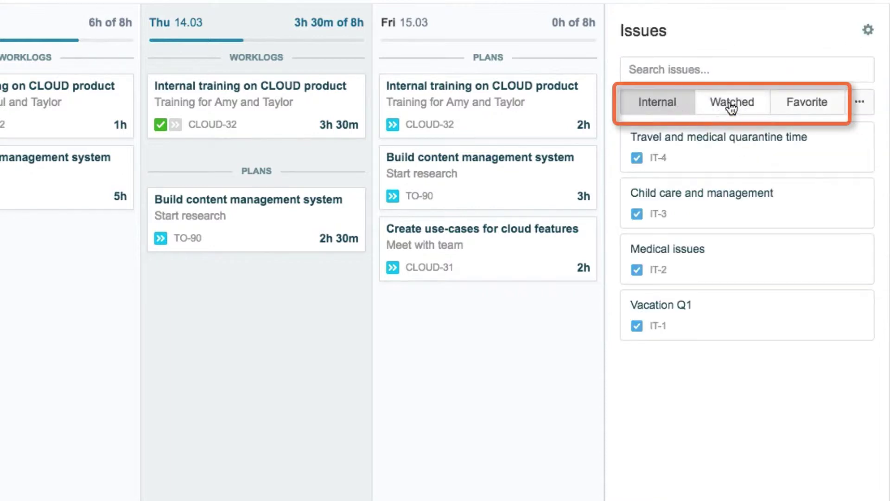
pyautogui.click(869, 30)
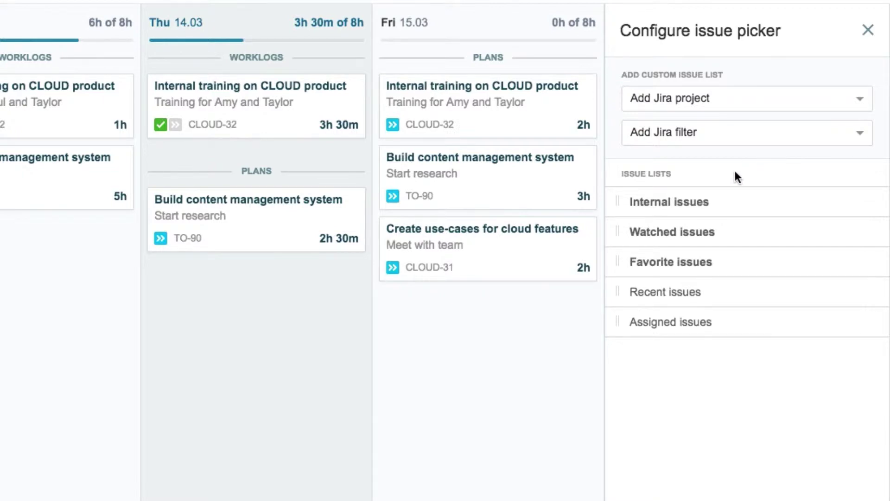
pyautogui.moveTo(620, 322); pyautogui.dragTo(622, 199)
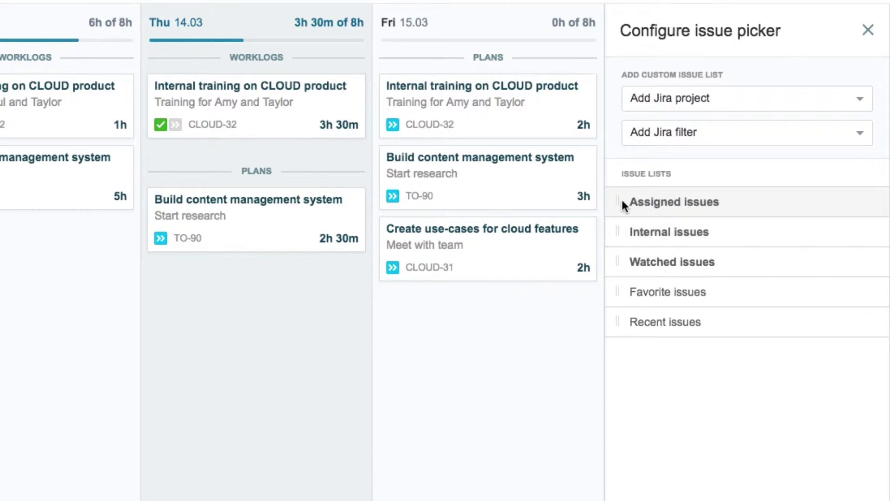
pyautogui.moveTo(614, 293); pyautogui.dragTo(612, 229)
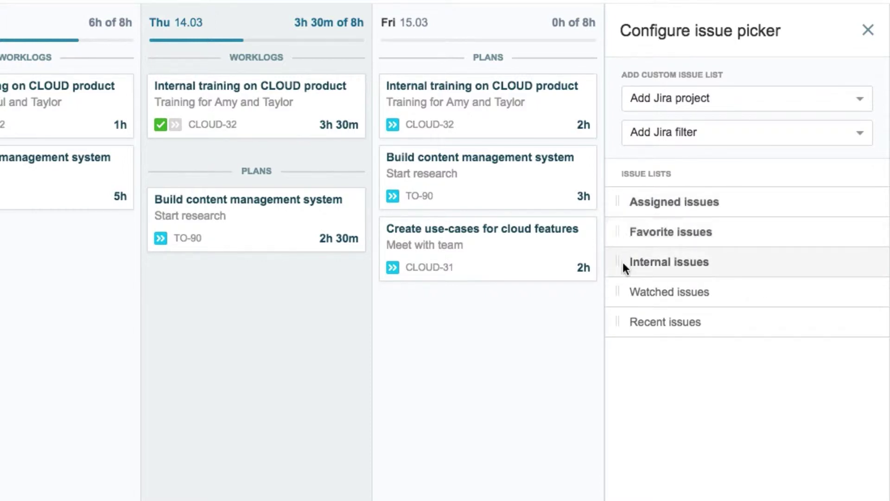
# Step: Add CLOUD - CLOUD as the first issue list, add then remove 'Filter for TO board', and close
pyautogui.click(864, 103)
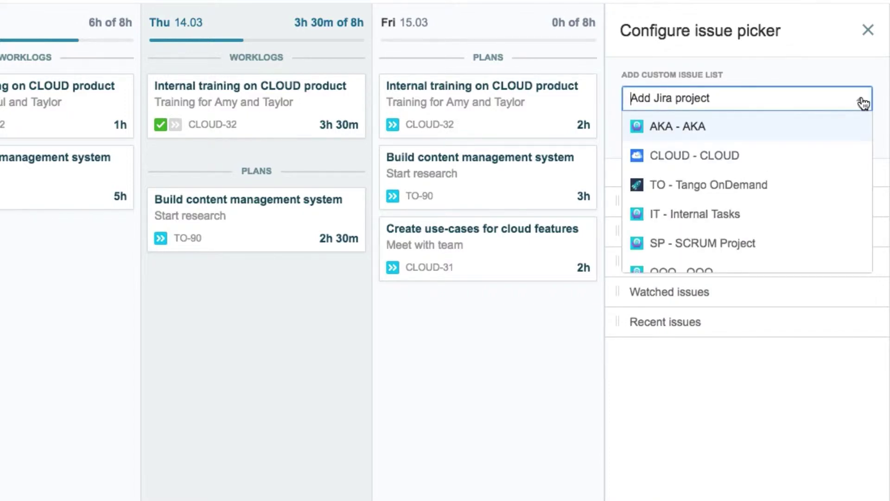
pyautogui.click(805, 164)
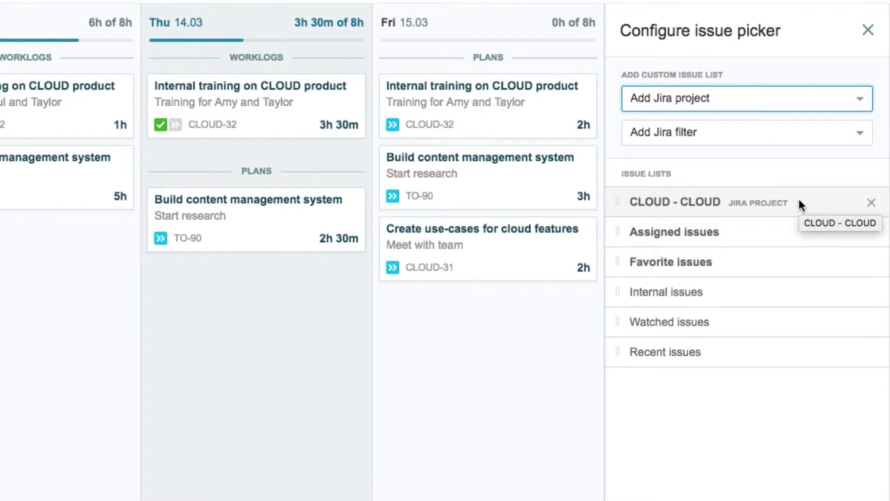
pyautogui.click(861, 137)
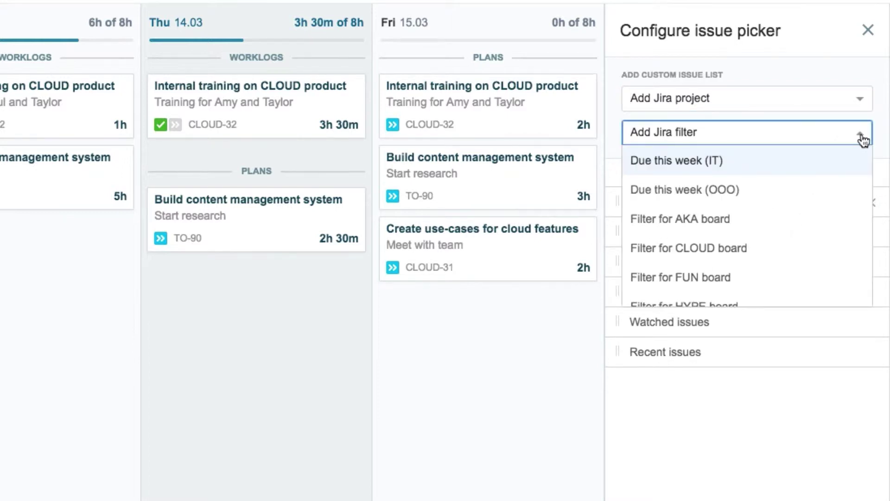
pyautogui.scroll(-2, 775, 275)
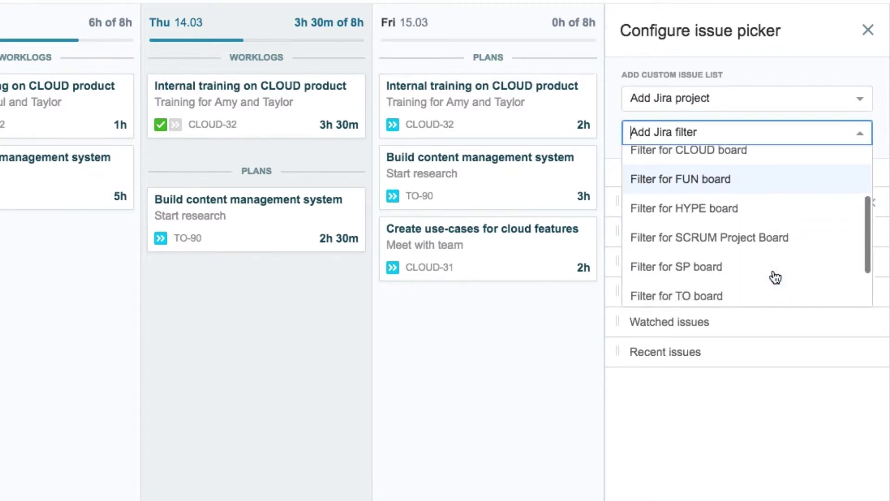
pyautogui.scroll(-1, 775, 277)
pyautogui.click(729, 262)
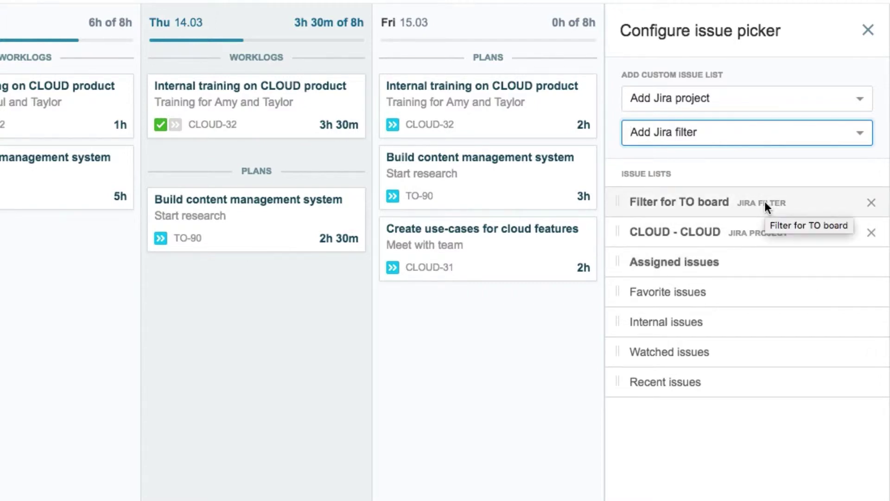
pyautogui.click(872, 207)
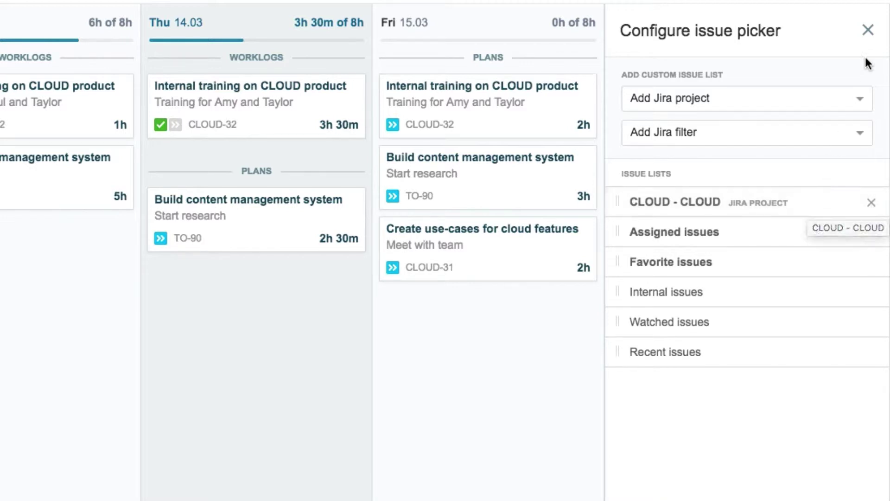
pyautogui.click(867, 31)
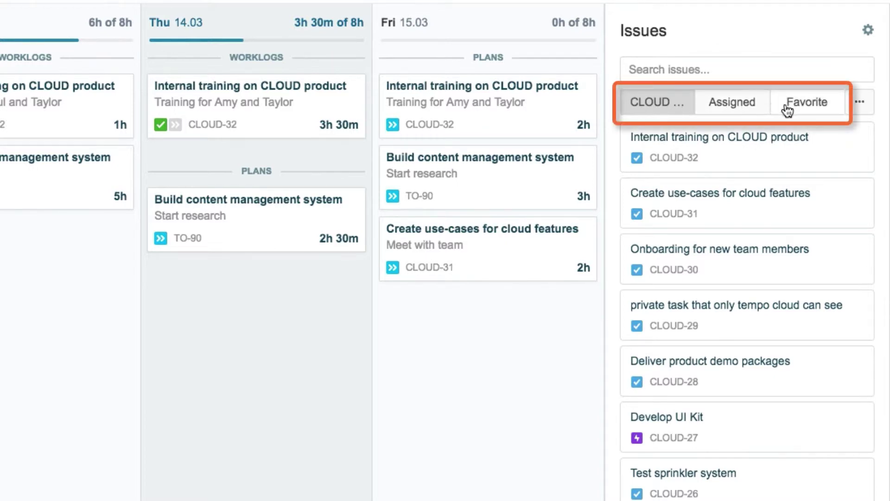
# Step: Star CLOUD-32, CLOUD-31, CLOUD-30 and CLOUD-24, then unstar TO-89 in the Favorite list
pyautogui.click(813, 112)
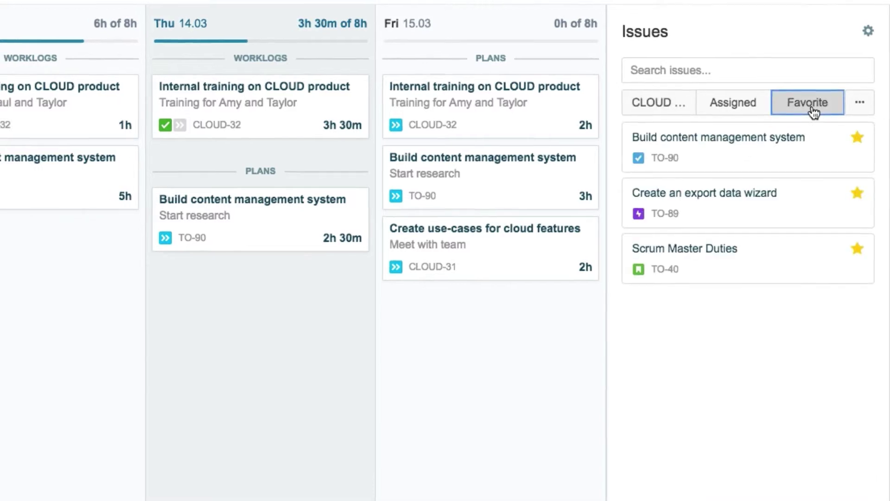
pyautogui.click(738, 126)
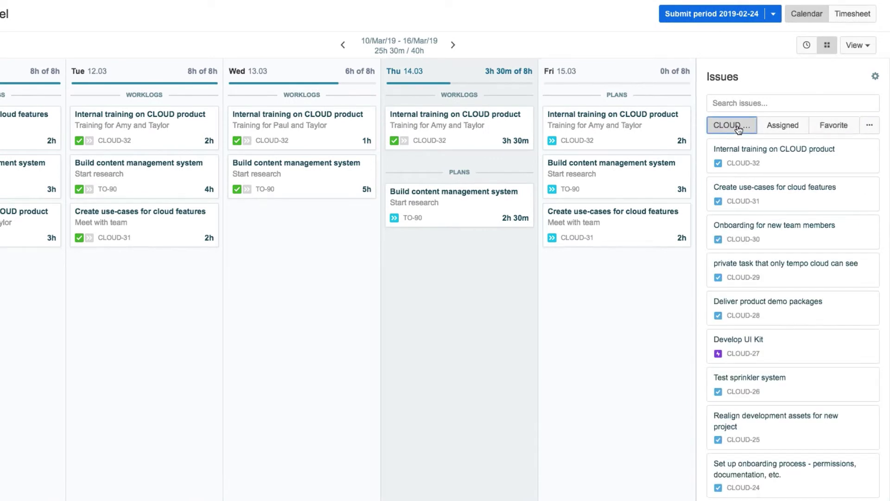
pyautogui.click(868, 149)
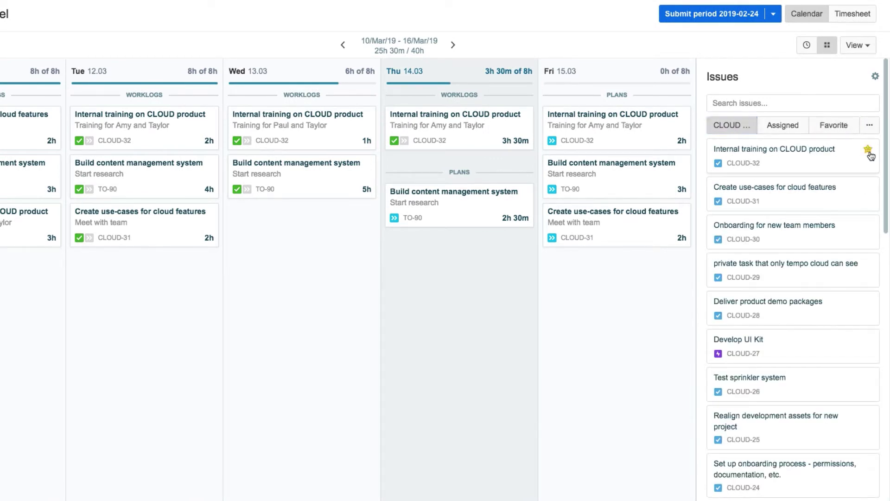
pyautogui.click(869, 188)
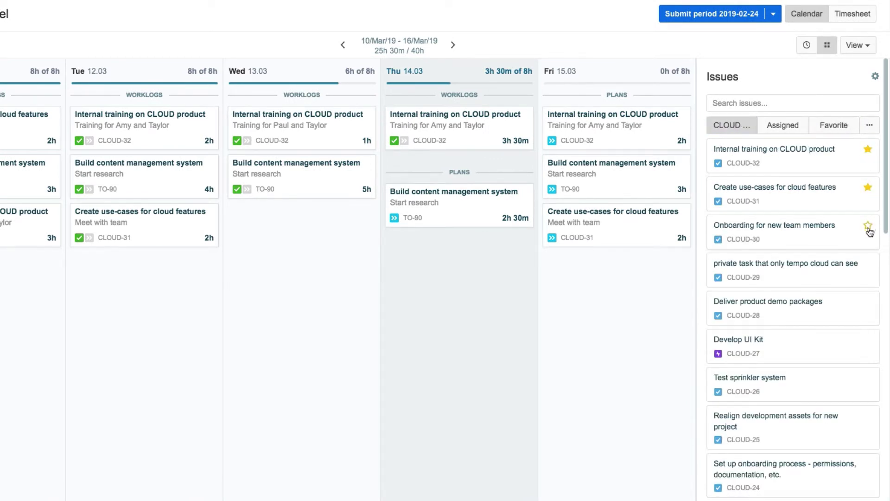
pyautogui.click(869, 226)
pyautogui.click(869, 465)
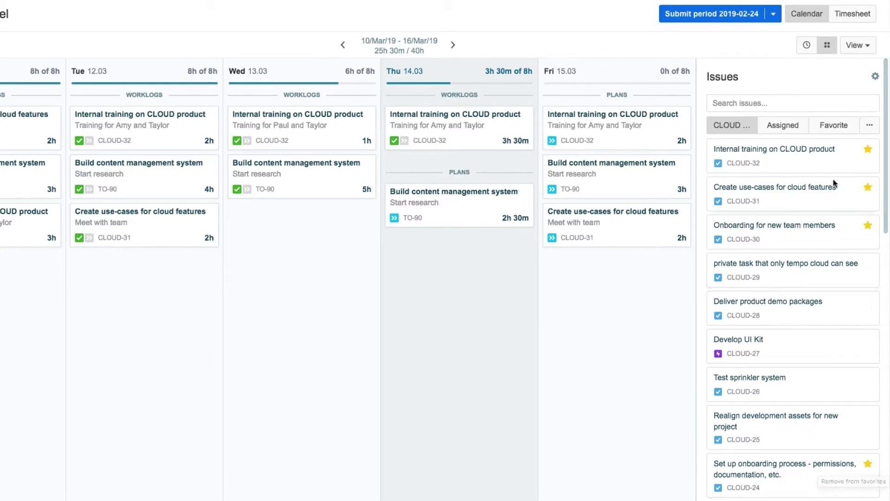
pyautogui.click(833, 126)
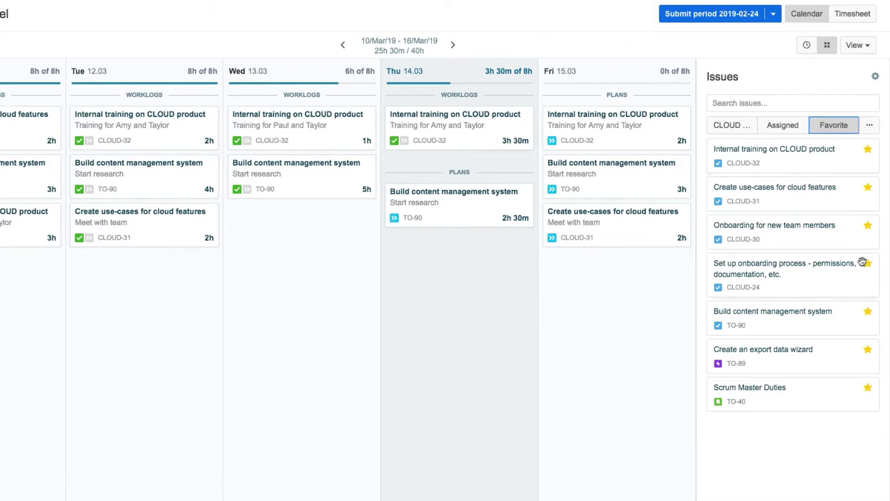
pyautogui.click(869, 350)
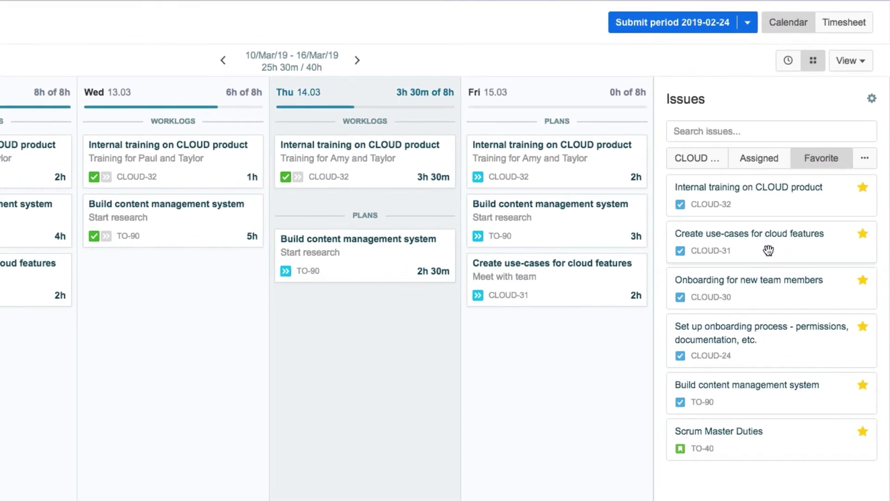
# Step: Log a 2h CLOUD-31 worklog on Thursday 14.03, bringing that day to 5h 30m
pyautogui.moveTo(769, 250); pyautogui.dragTo(367, 309)
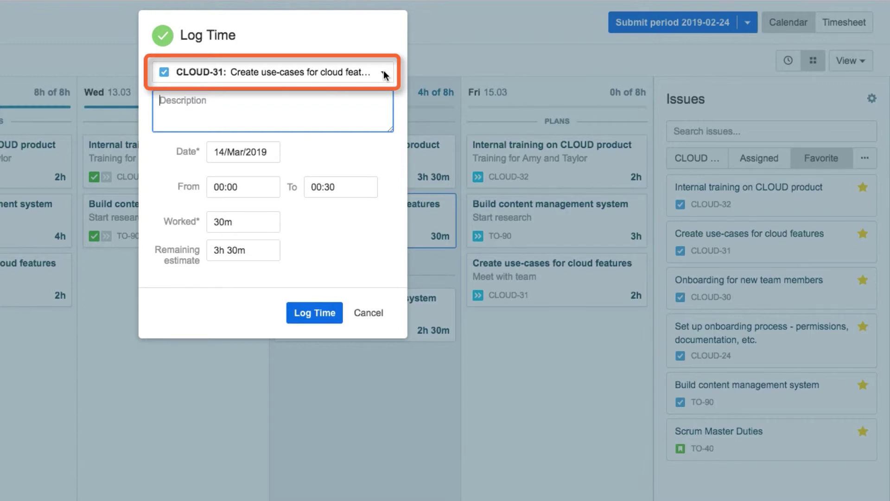
pyautogui.click(384, 74)
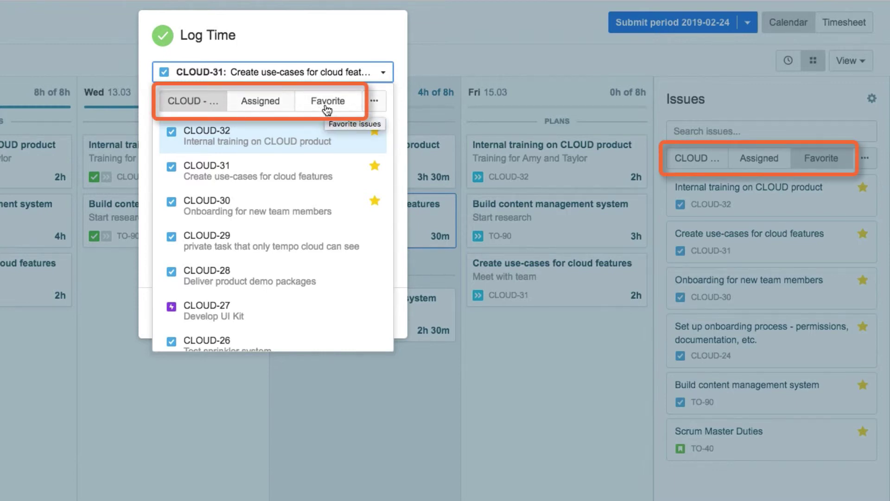
pyautogui.click(319, 44)
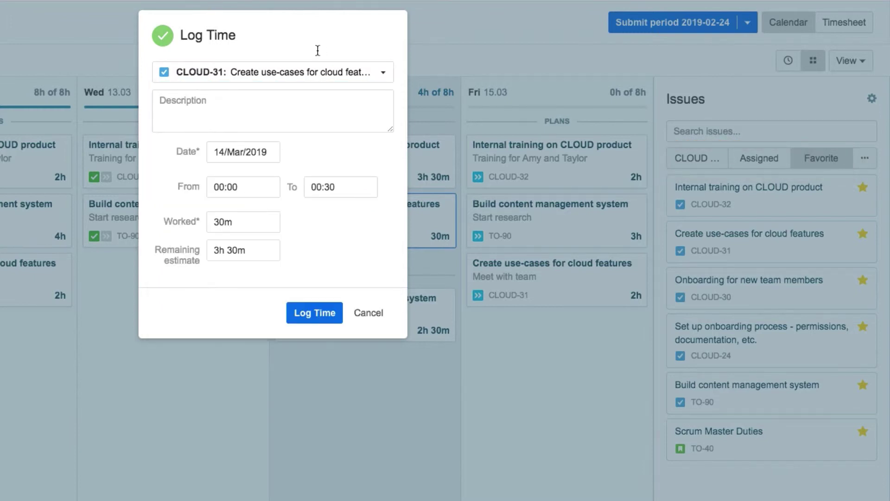
pyautogui.doubleClick(224, 221)
pyautogui.write('2h')
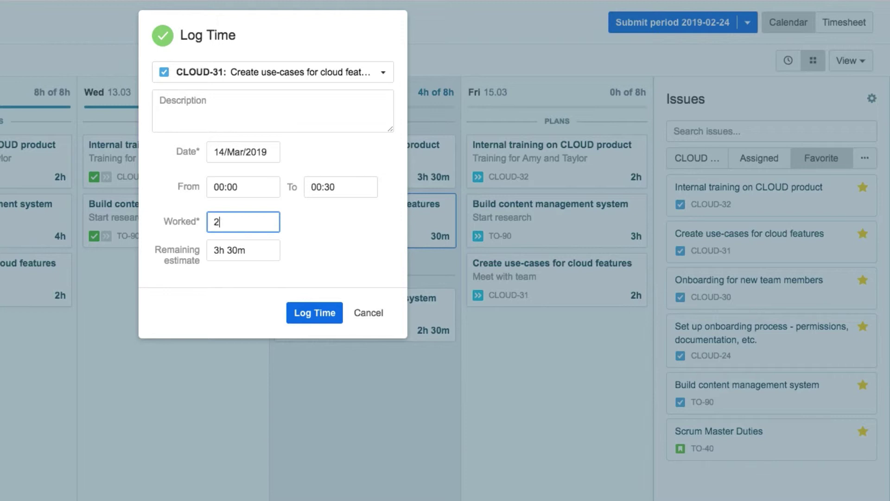
pyautogui.click(308, 312)
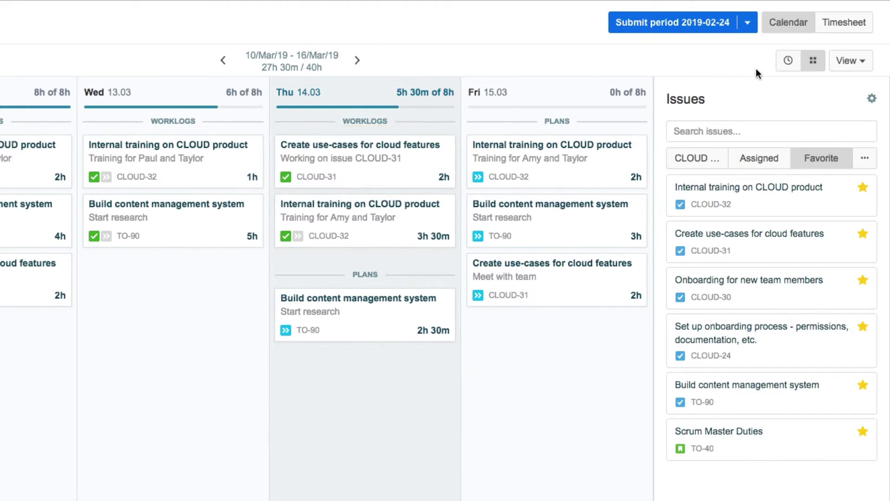
# Step: In the hourly grid, log 2h on CLOUD-31 on Wednesday 13.03 starting at 15:30
pyautogui.click(790, 66)
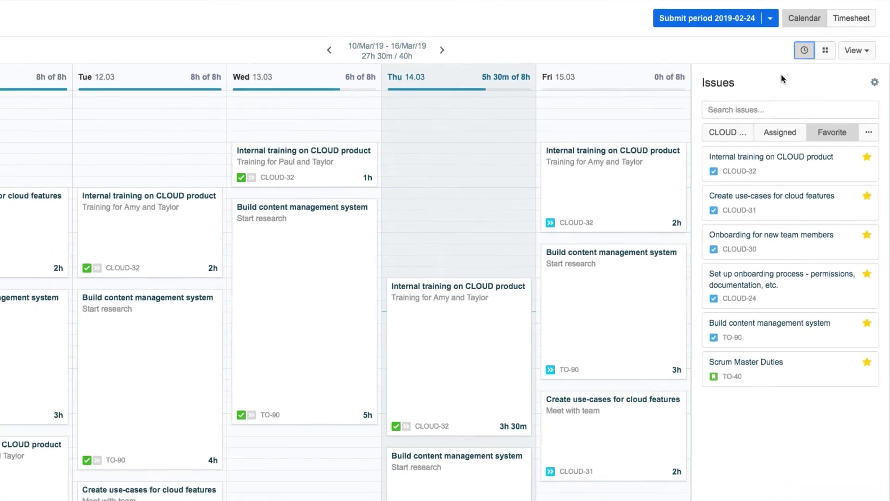
pyautogui.moveTo(808, 180); pyautogui.dragTo(384, 405)
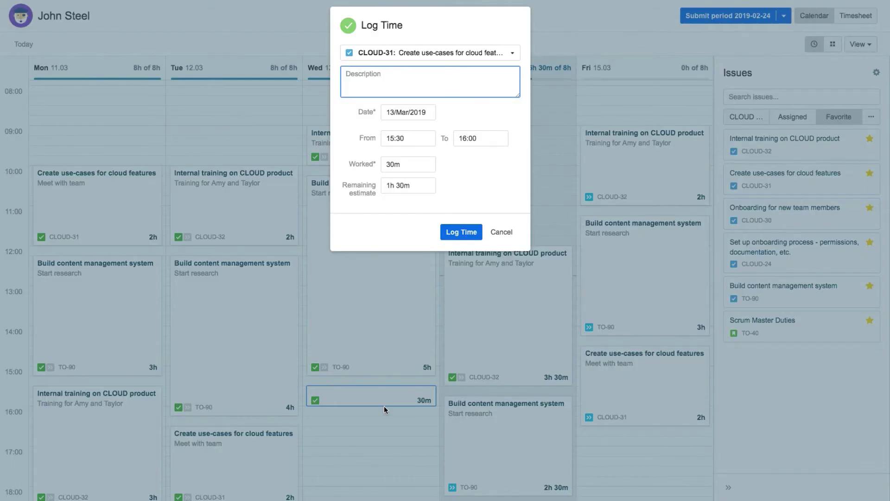
pyautogui.doubleClick(398, 165)
pyautogui.write('2h')
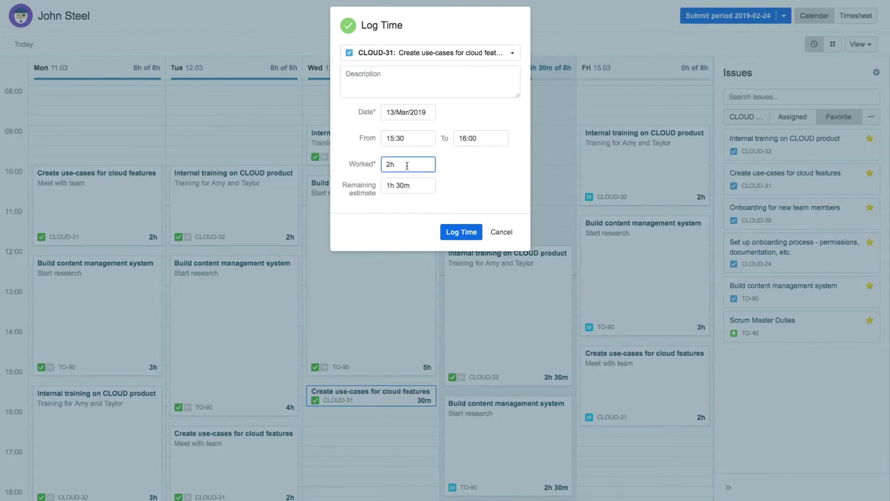
pyautogui.click(451, 233)
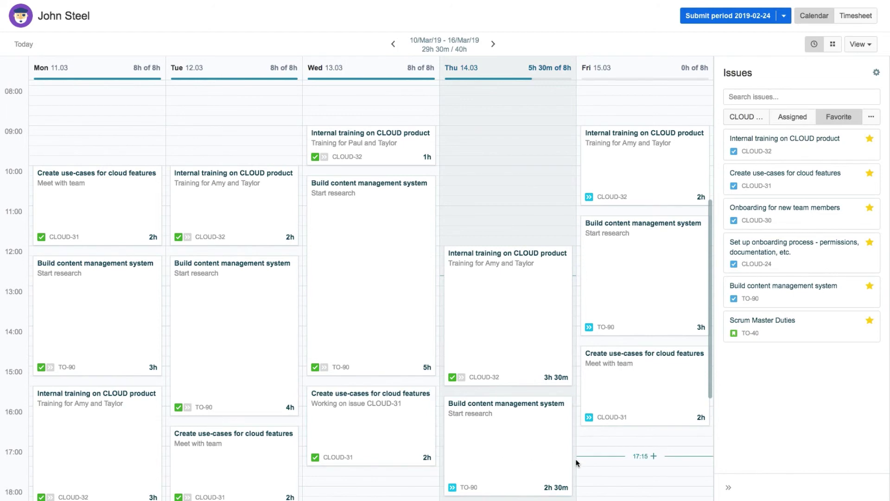
# Step: Collapse the Issues side panel, leaving the 29h 30m week calendar at full width
pyautogui.click(729, 490)
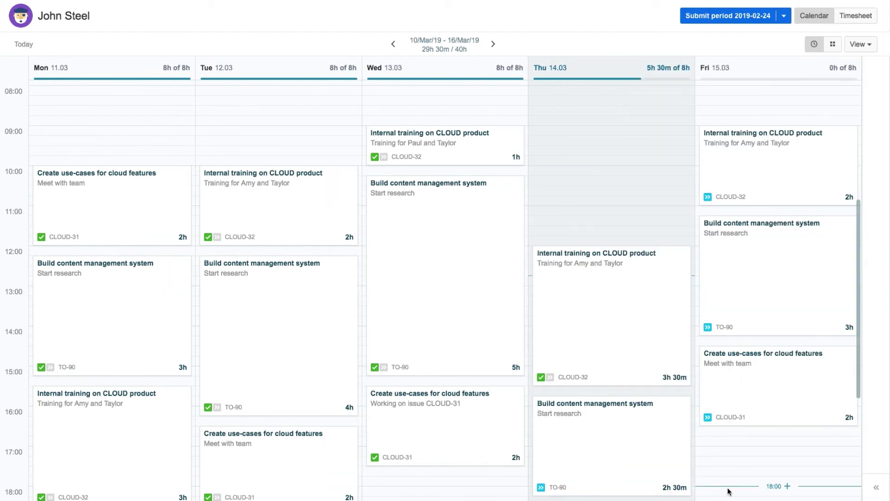